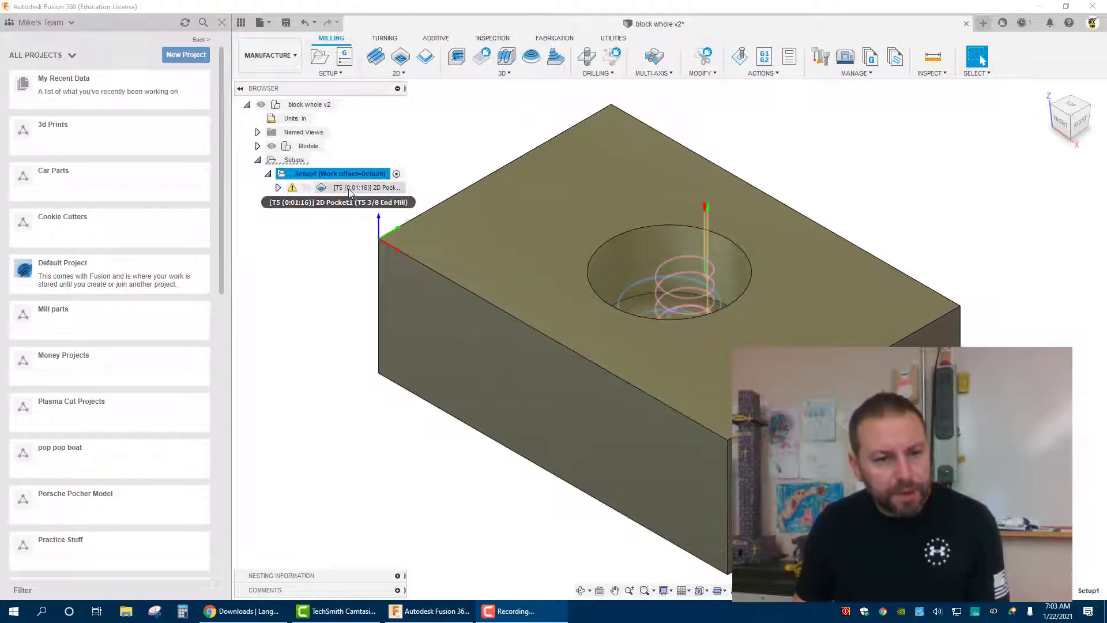
Step: Bring up the context menu for the 2D Pocket1 operation under Setup1 in the Browser
mouse_move(337, 194)
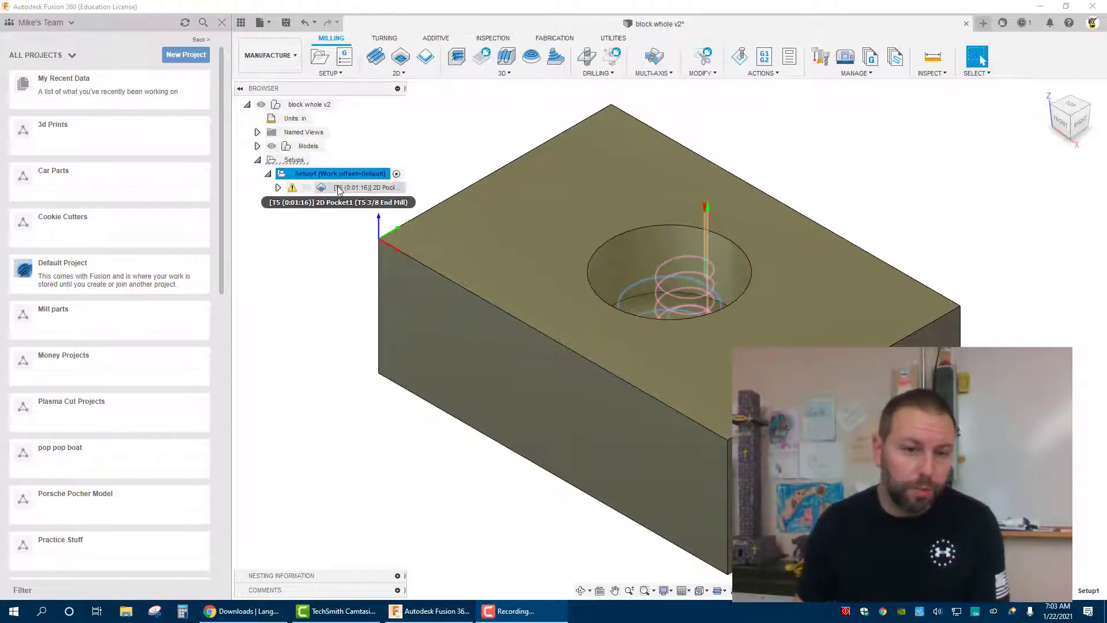
right_click(339, 188)
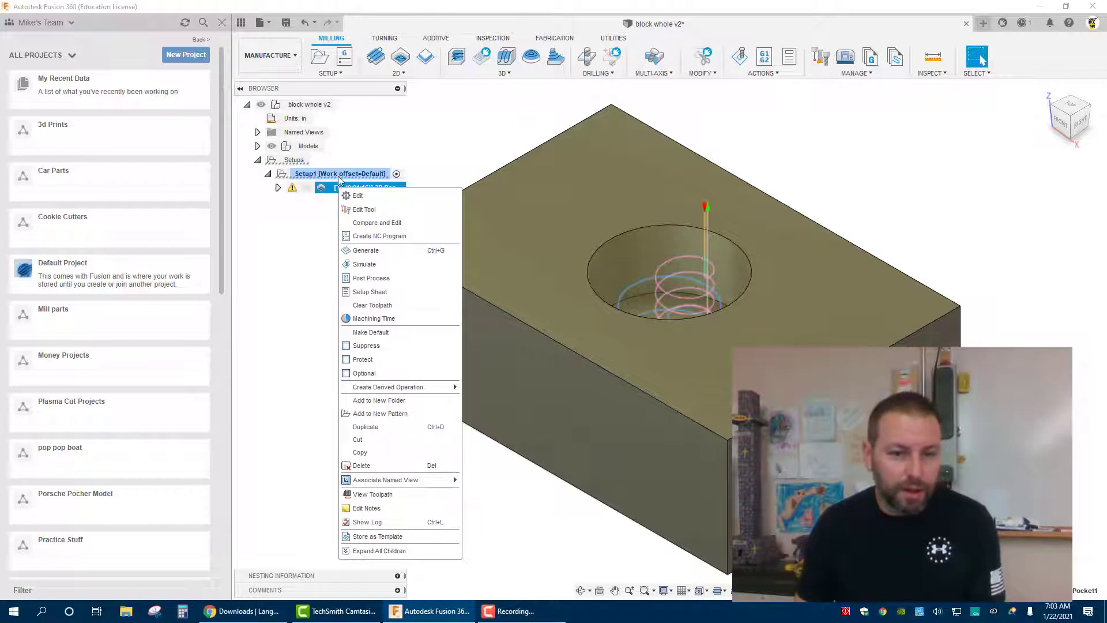
Step: Edit 2D Pocket1, setting spindle speed to 2000 and cutting feedrate to 40
click(362, 196)
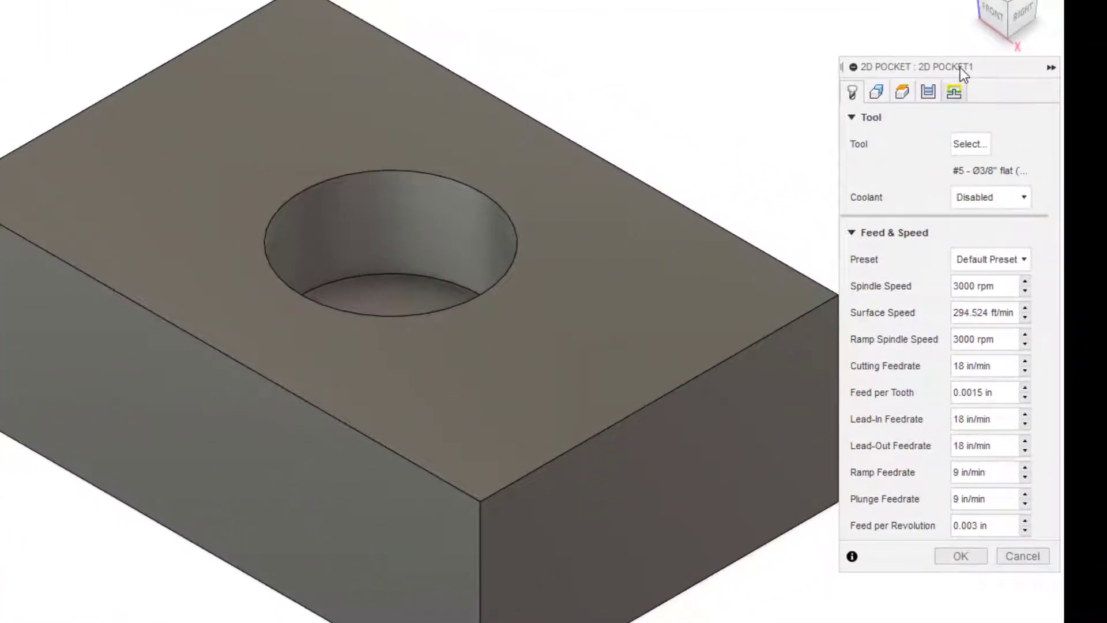
drag(998, 71, 801, 6)
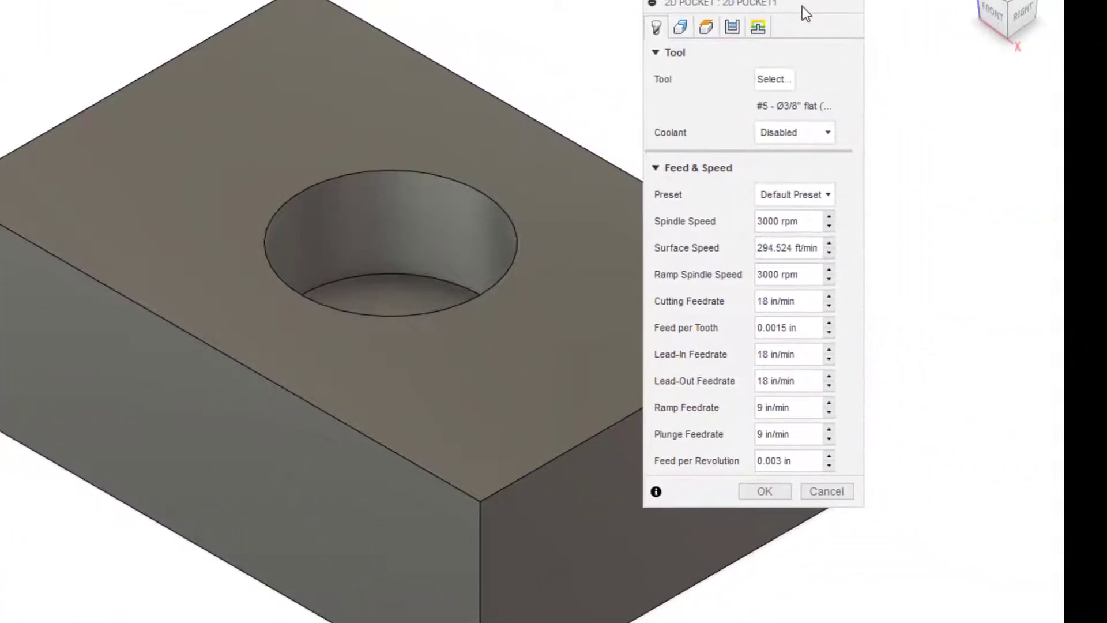
click(795, 221)
text(2)
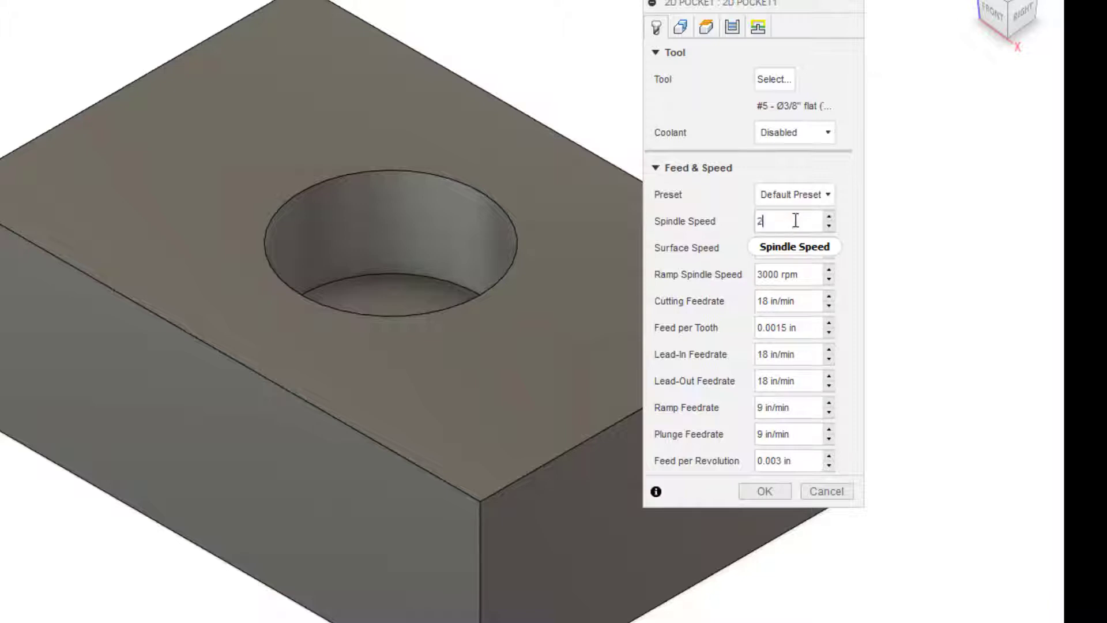
text(000)
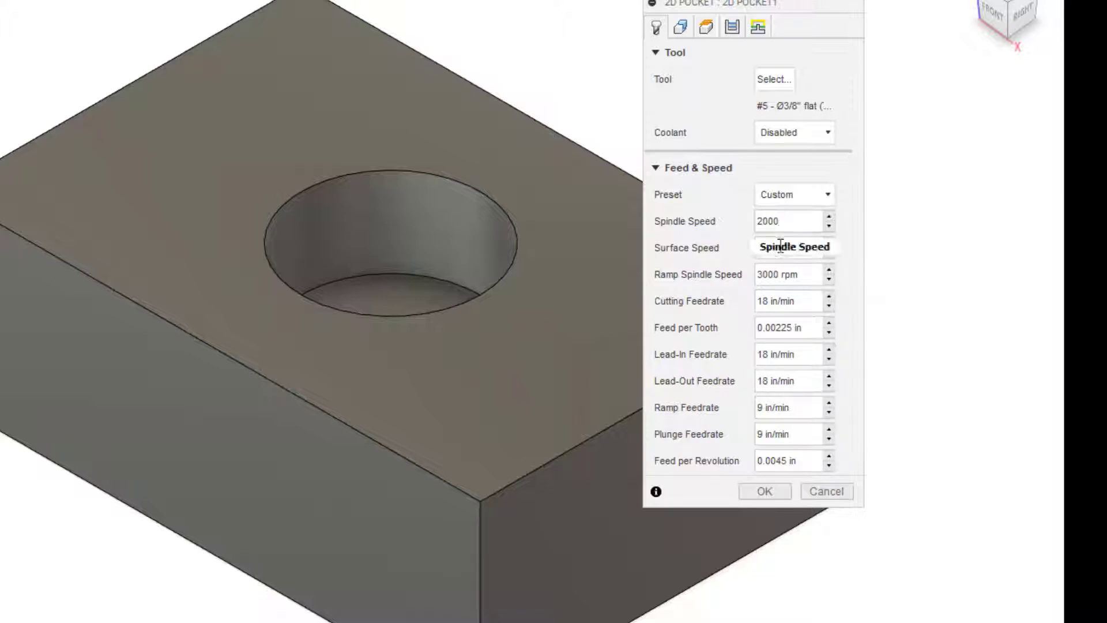
click(804, 303)
text(40)
Step: Set lead-in and lead-out feedrates to 40, ramp and plunge feedrates to 25, ramp spindle speed 2000
click(803, 356)
text(40)
key(Tab)
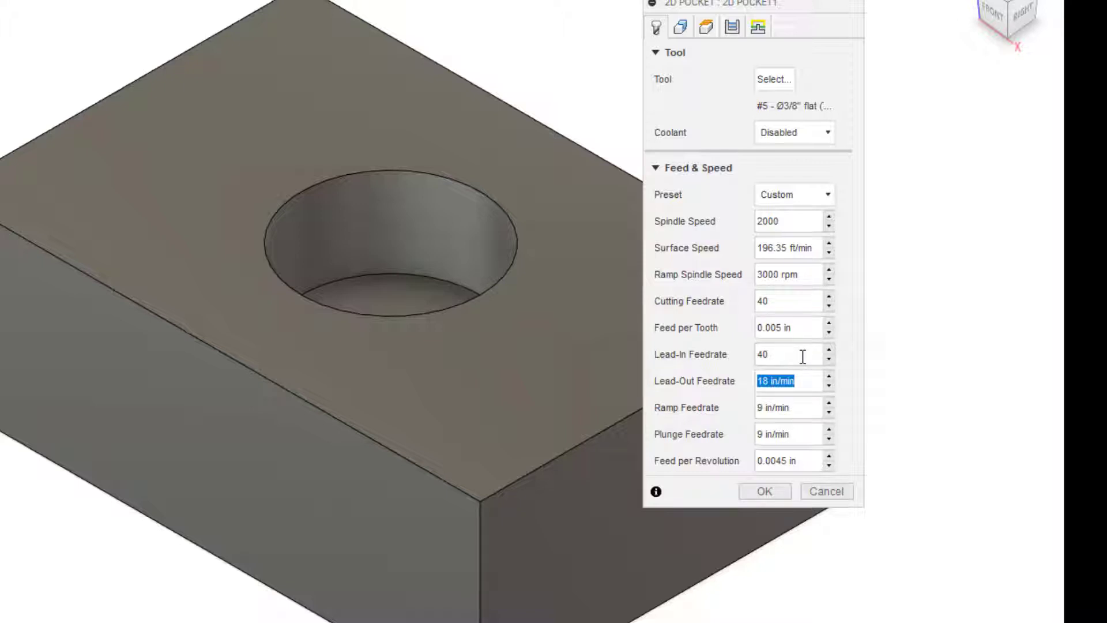
text(40)
key(Tab)
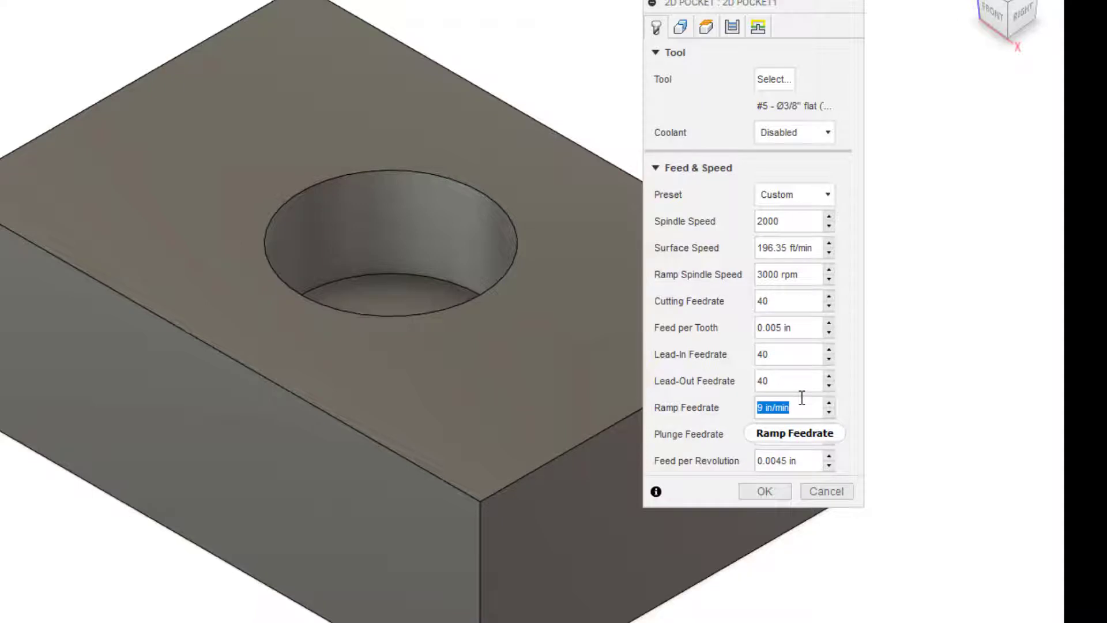
mouse_move(801, 398)
text(25)
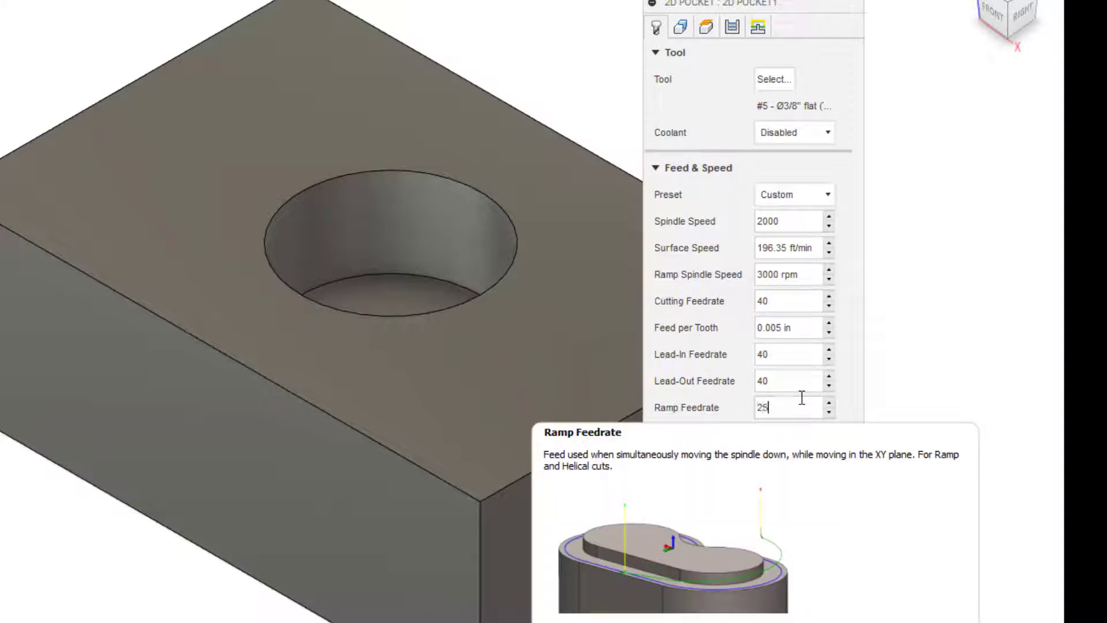
key(Tab)
text(25)
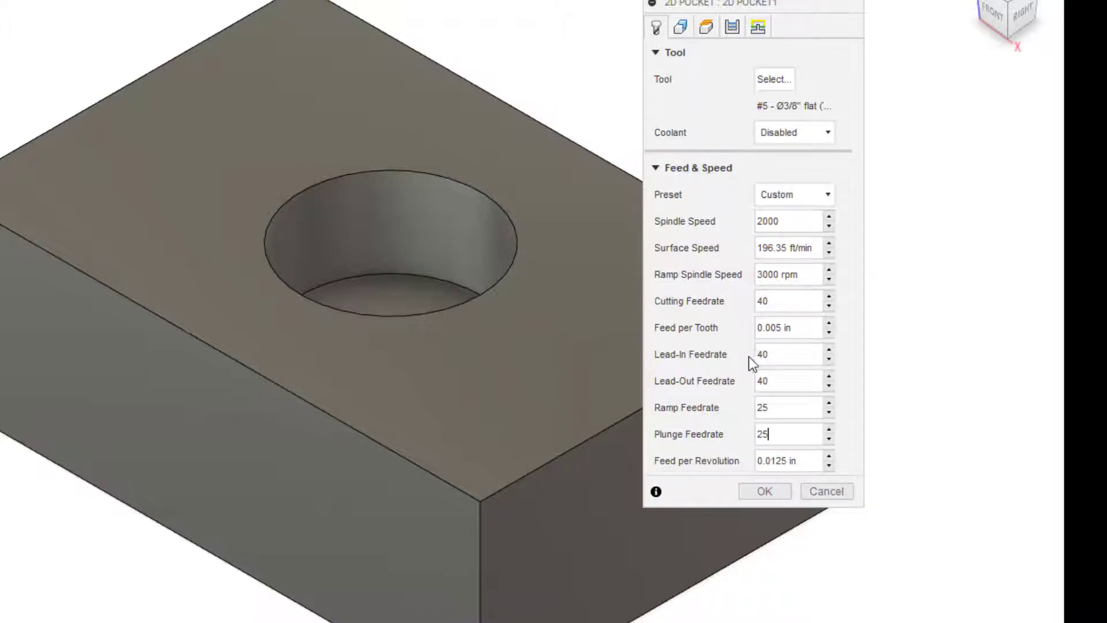
click(772, 276)
text(2000)
Step: Check the pocket's Geometry and Heights pages, then bring up its Passes settings
click(678, 30)
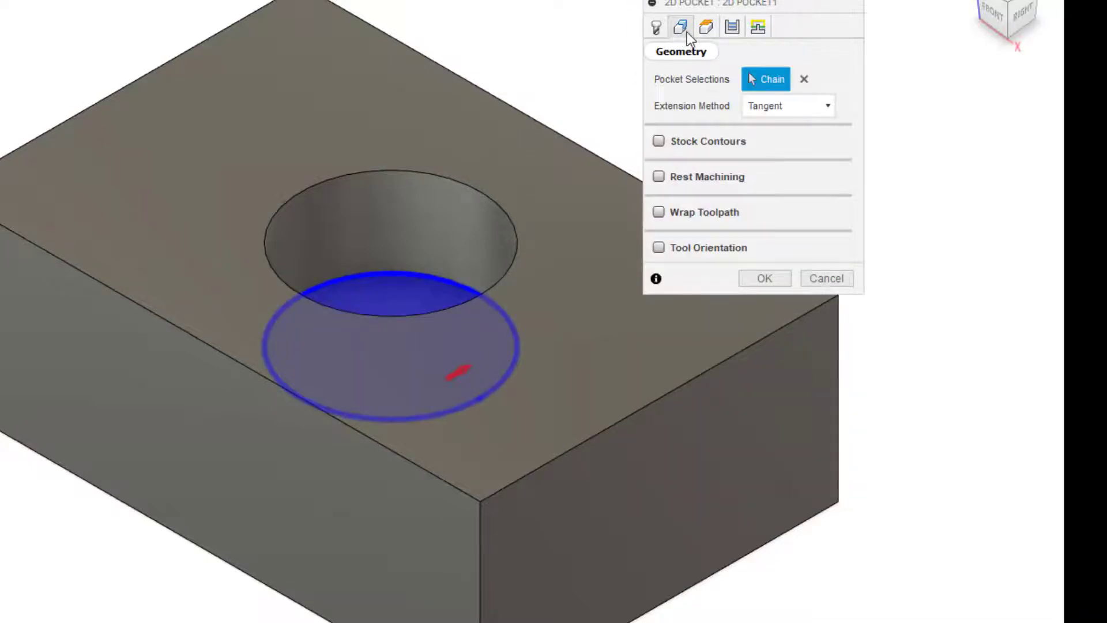
click(704, 29)
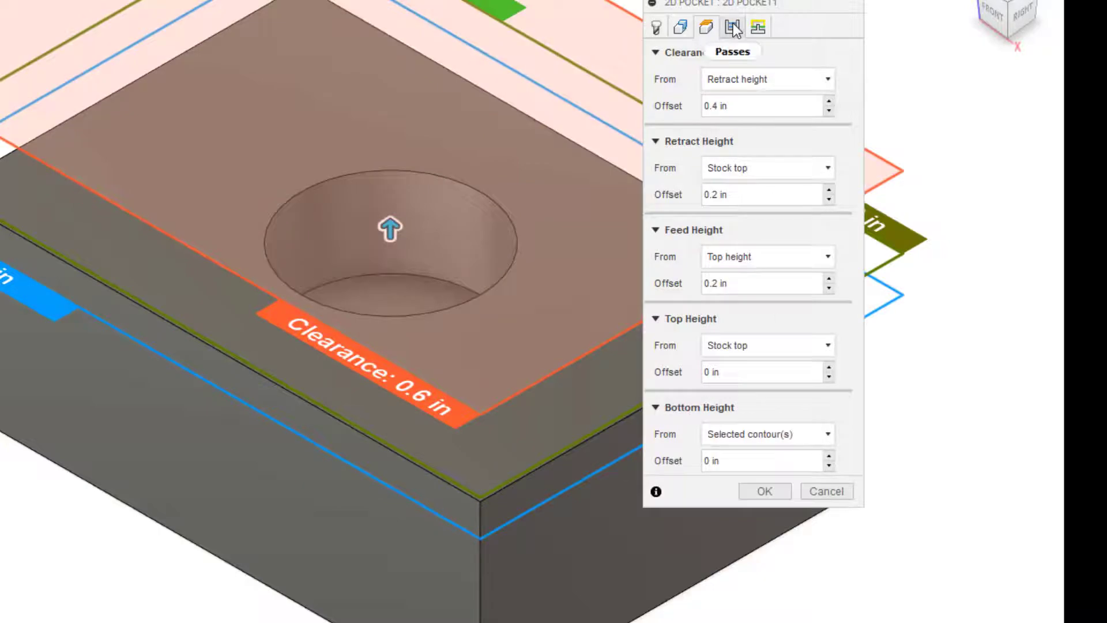
click(732, 26)
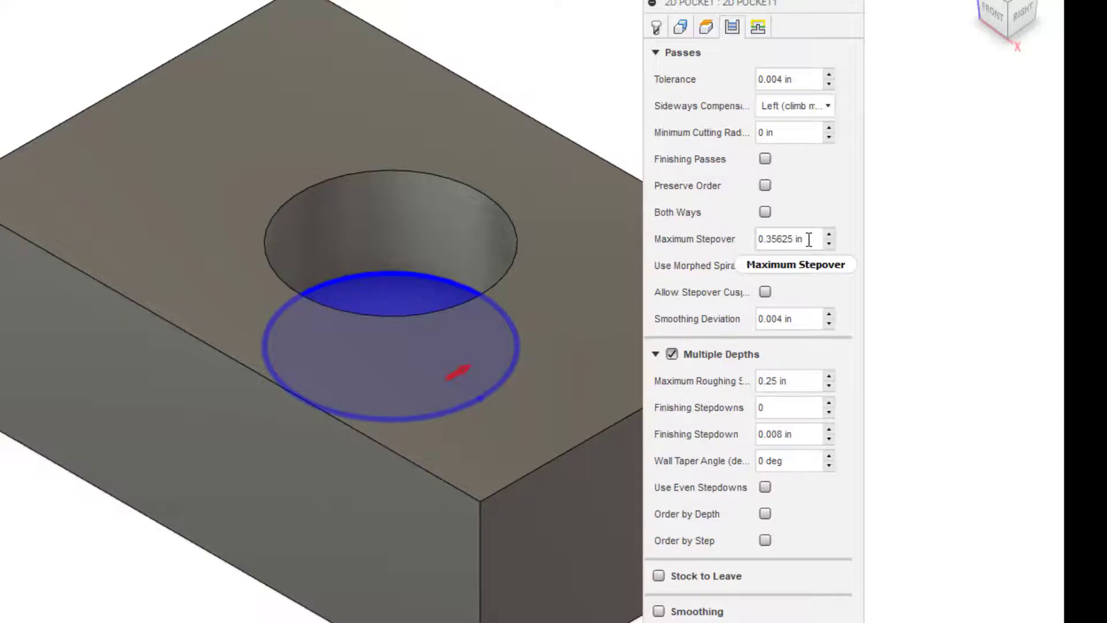
mouse_move(808, 236)
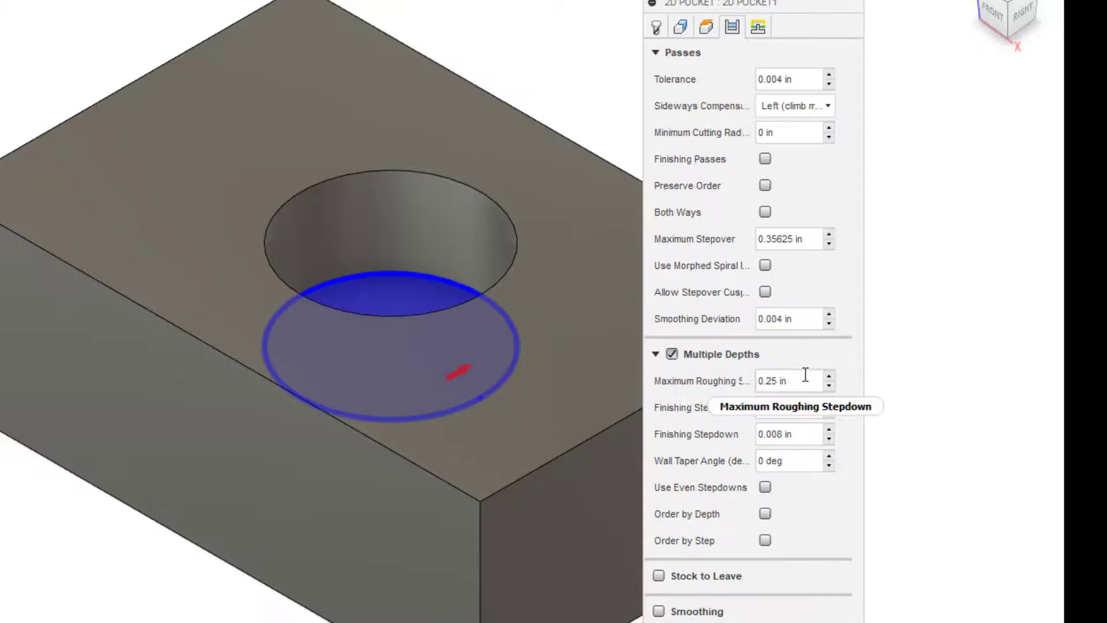
mouse_move(806, 375)
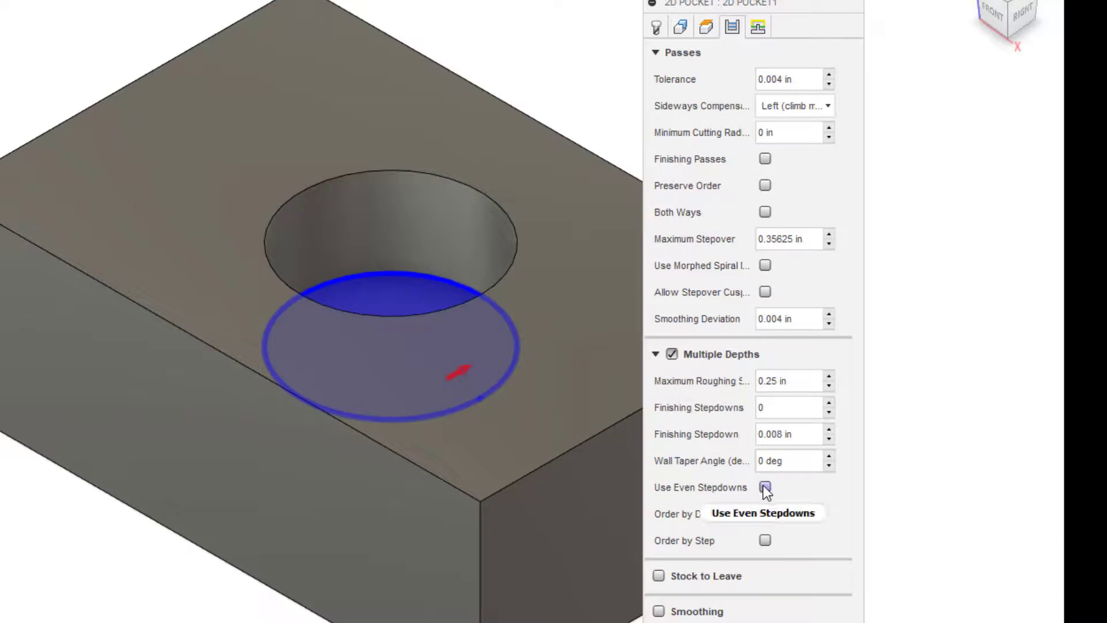
mouse_move(765, 490)
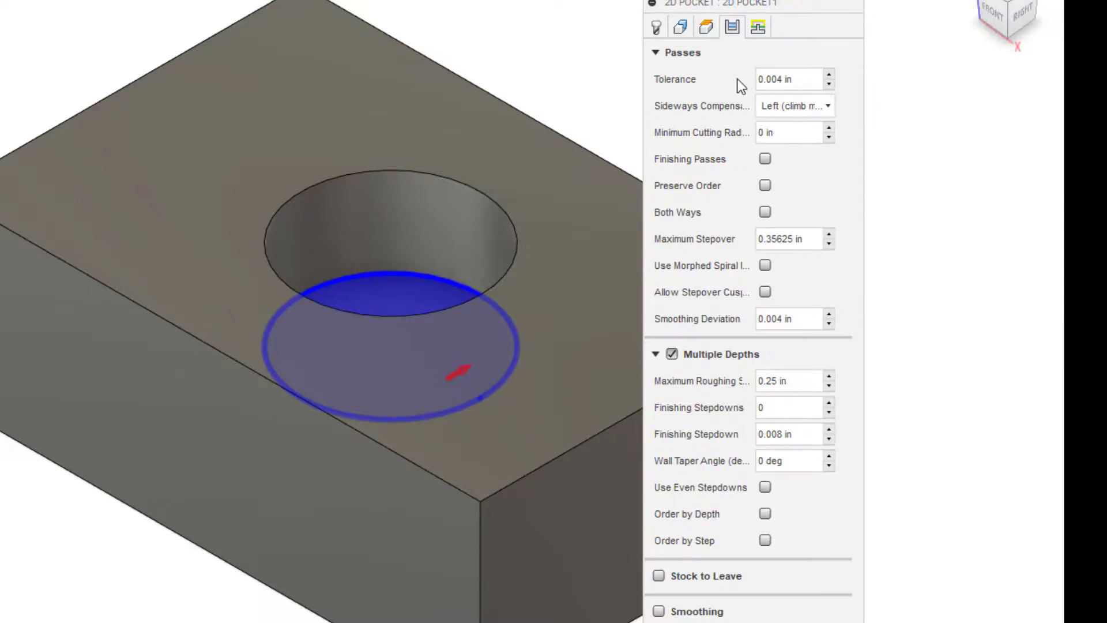
Step: Raise the Ramp (Helix) ramping angle on the Linking tab from 6 deg to 10 deg
click(758, 26)
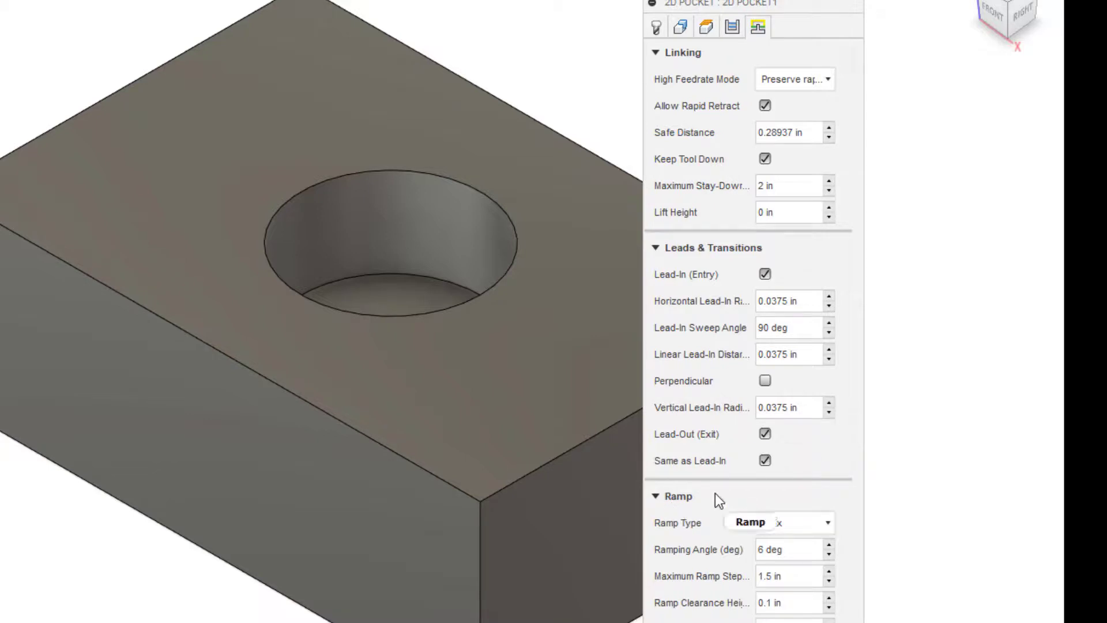
click(828, 545)
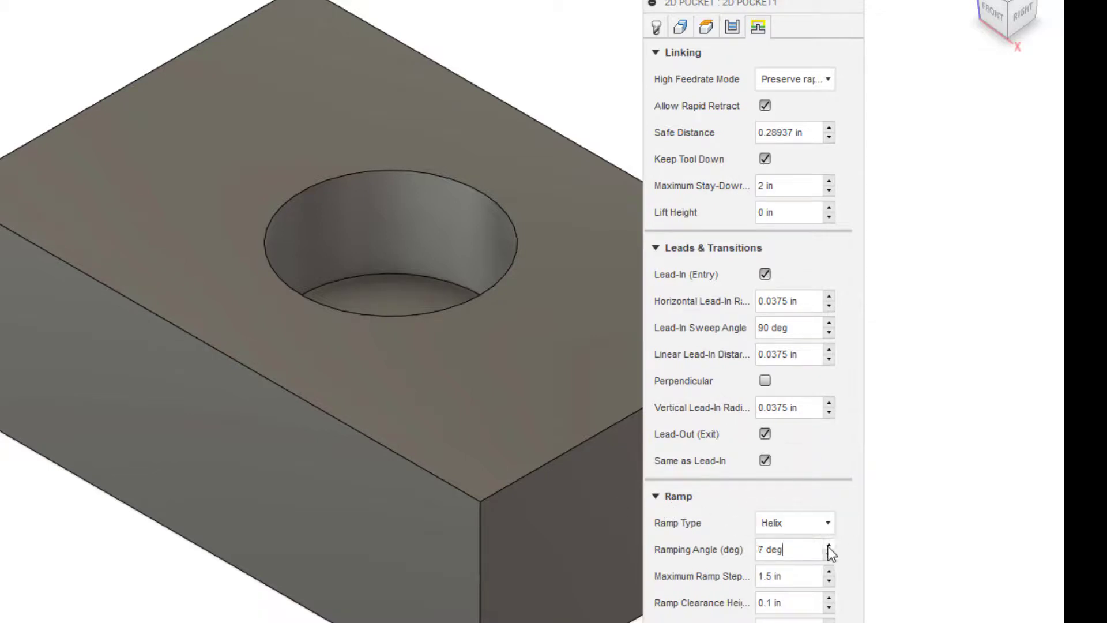
click(829, 545)
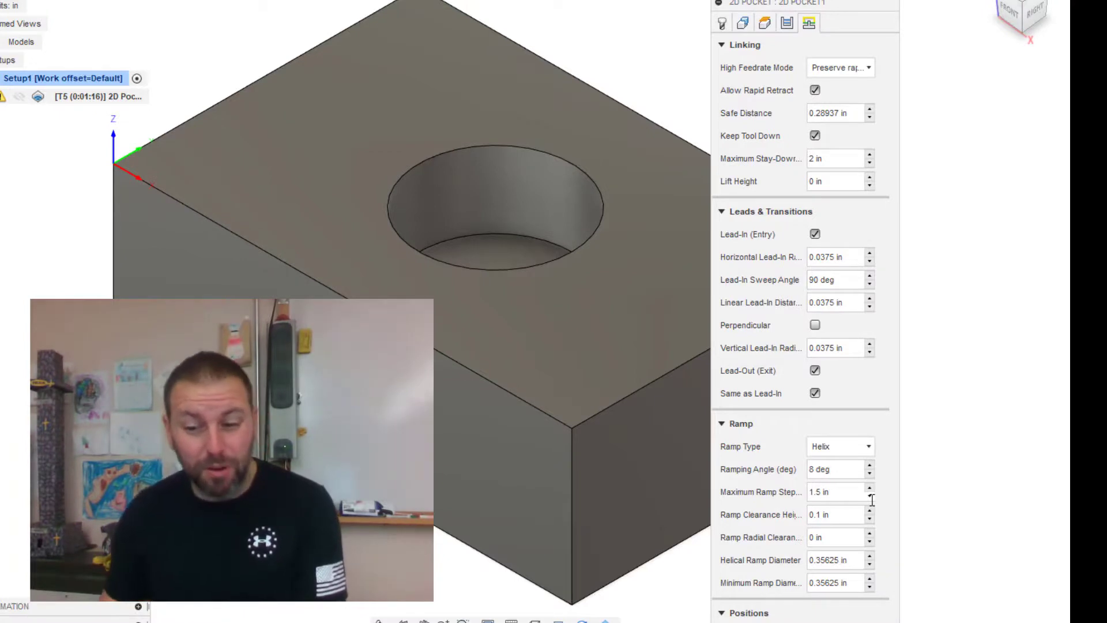
click(870, 465)
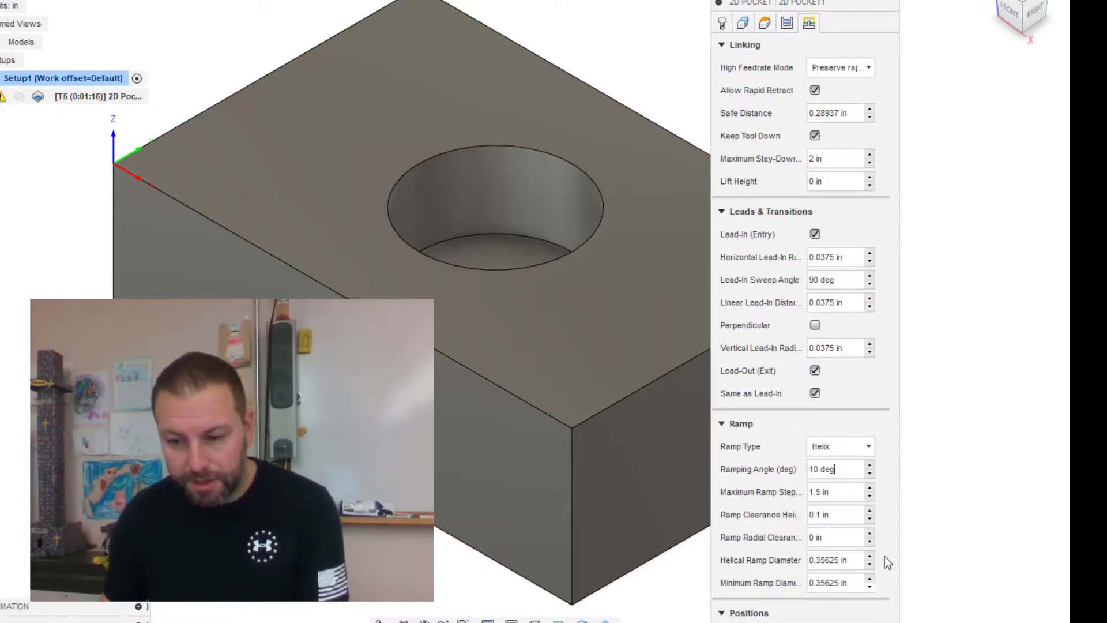
scroll(919, 548, up, 1)
scroll(848, 173, down, 3)
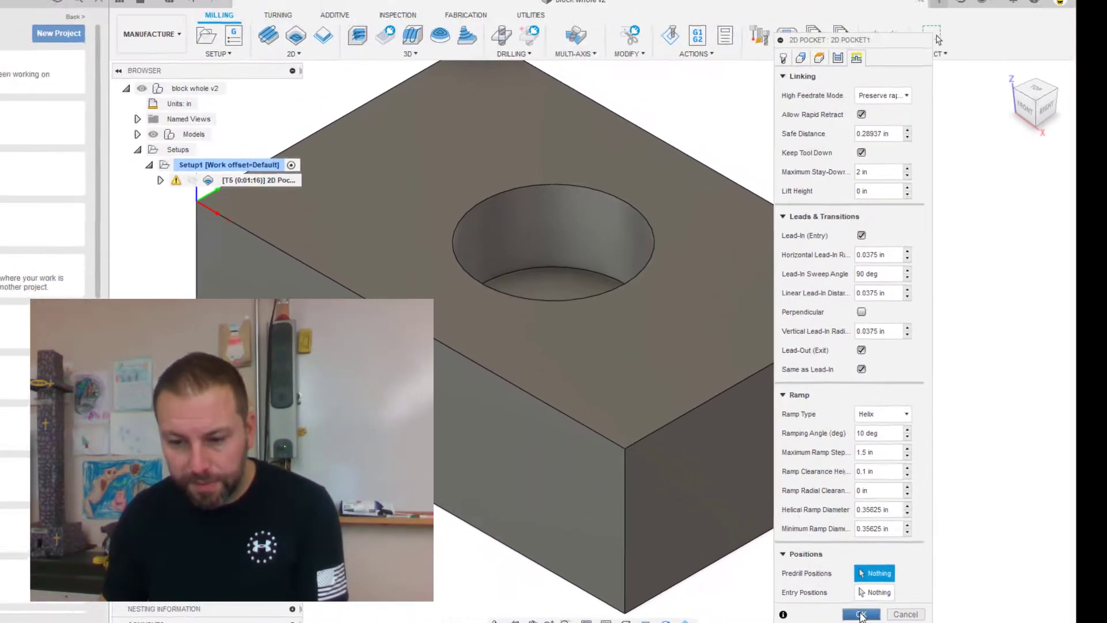
Step: Apply the 2D Pocket1 edits and inspect the regenerated helical toolpath inside the hole
click(861, 614)
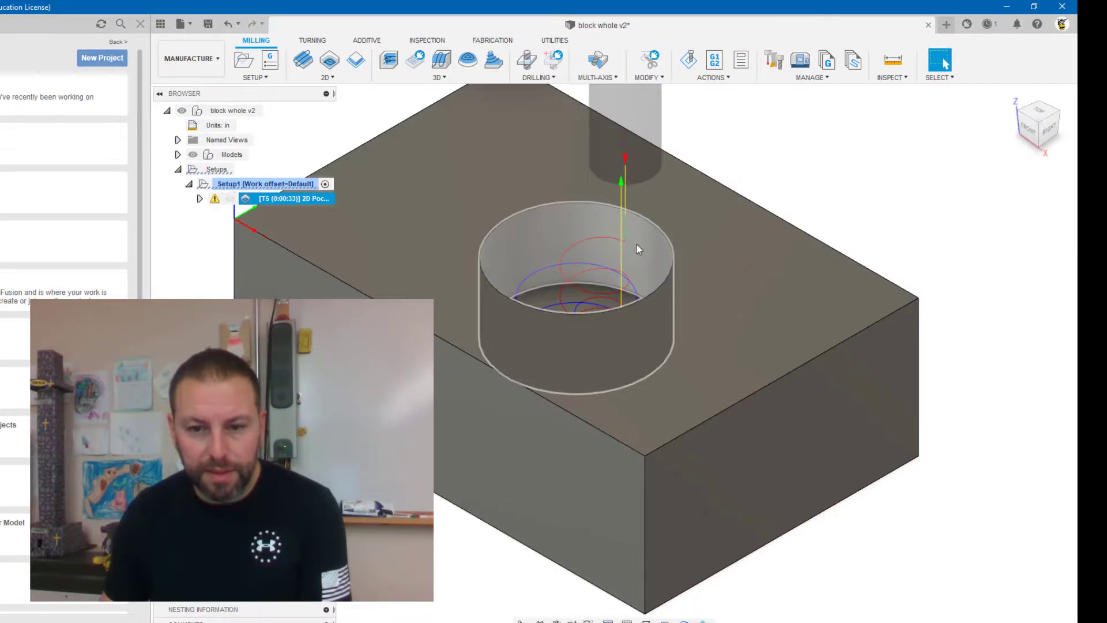
scroll(612, 271, up, 1)
shift+middle_drag(612, 271, 946, 63)
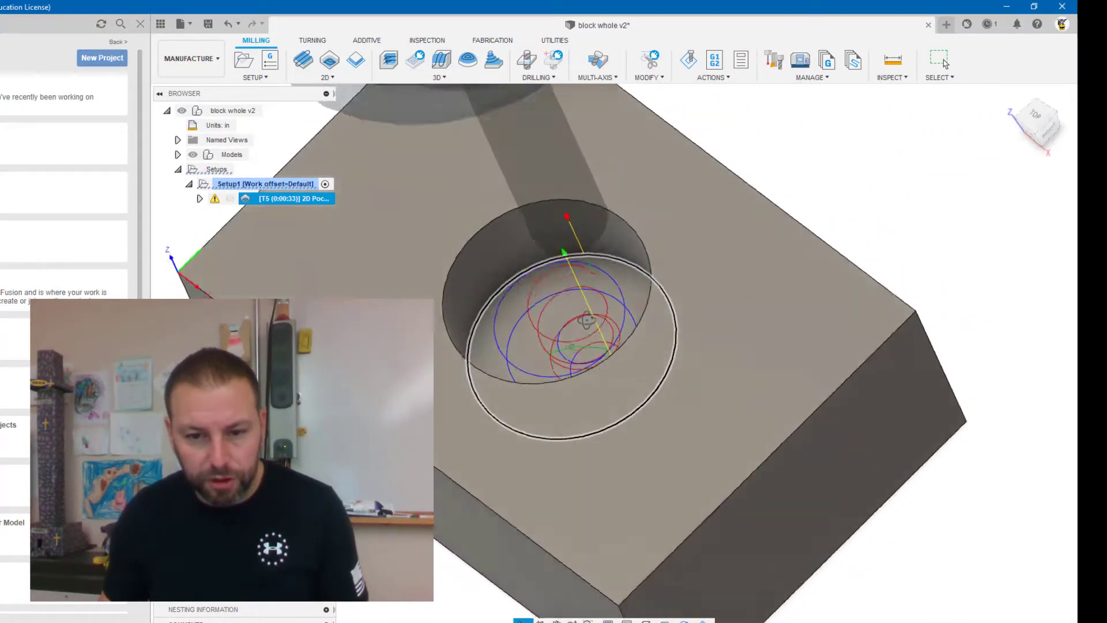